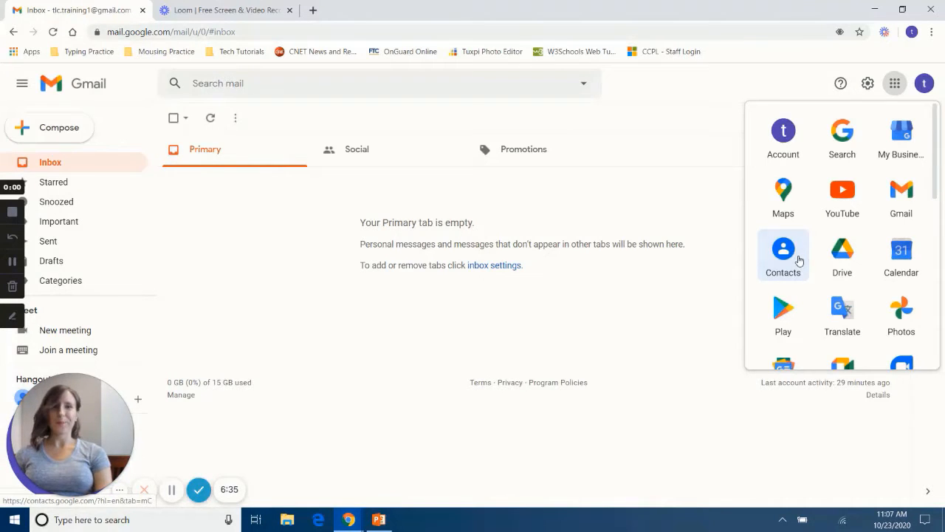
Step: Open Google Contacts from Gmail's Google apps grid in a new tab
{"action": "left_click", "coordinate": [799, 259]}
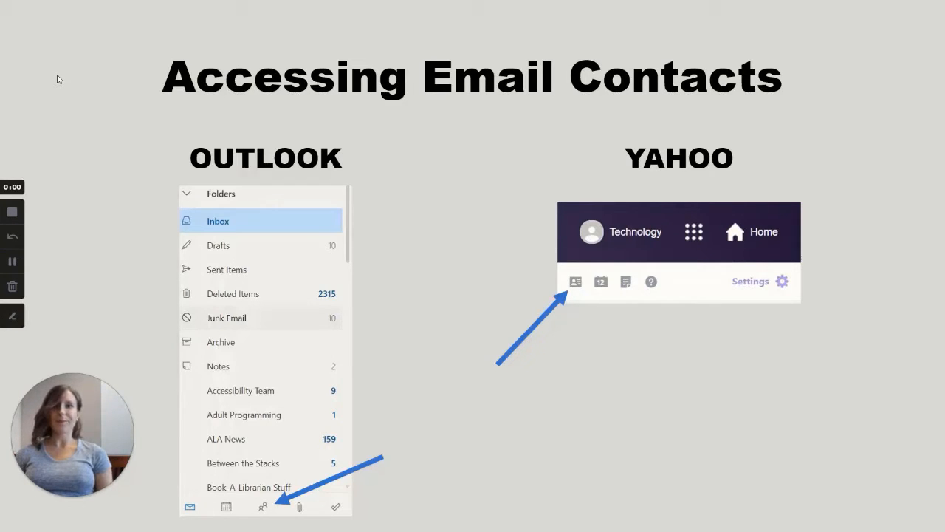
Step: Advance the slideshow to the Importing Contacts section slide
{"action": "left_click", "coordinate": [59, 78]}
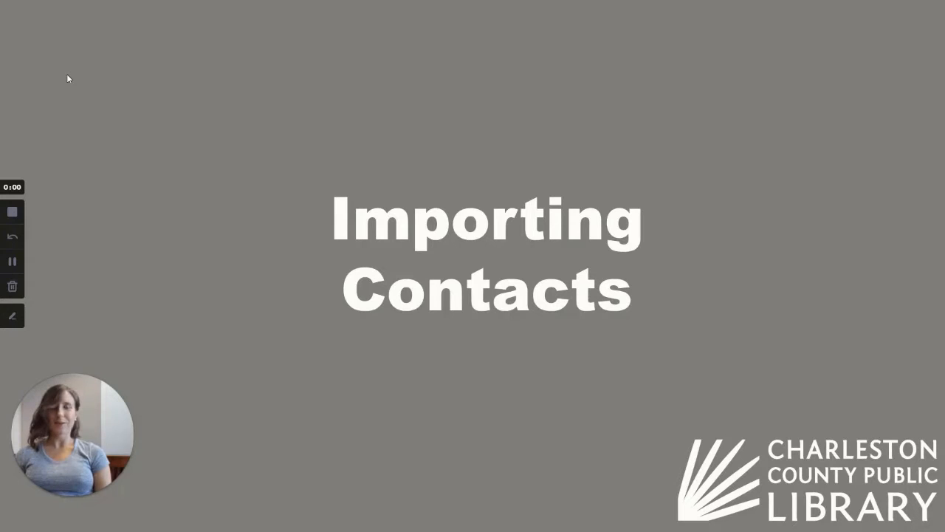
Step: Return from the slideshow to Google Contacts and bring up the Import contacts dialog
{"action": "key", "text": "alt+Tab"}
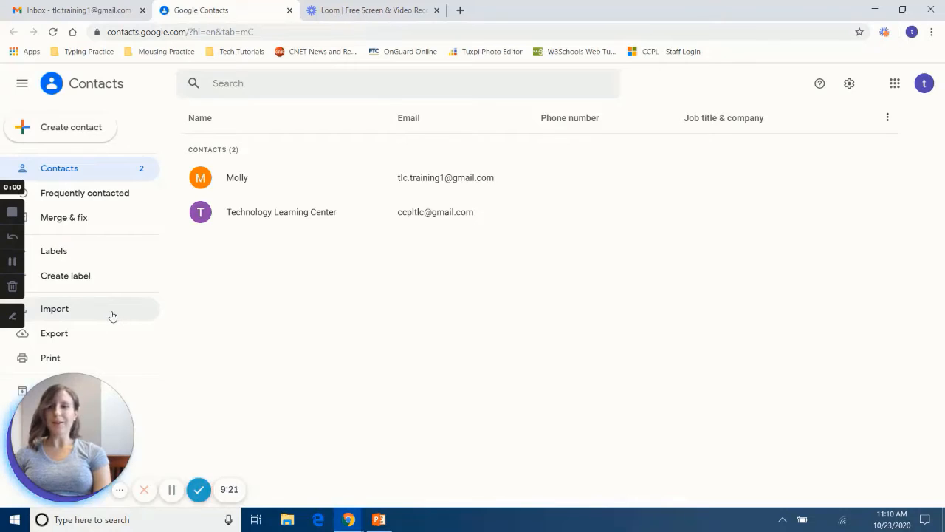
{"action": "left_click", "coordinate": [111, 315]}
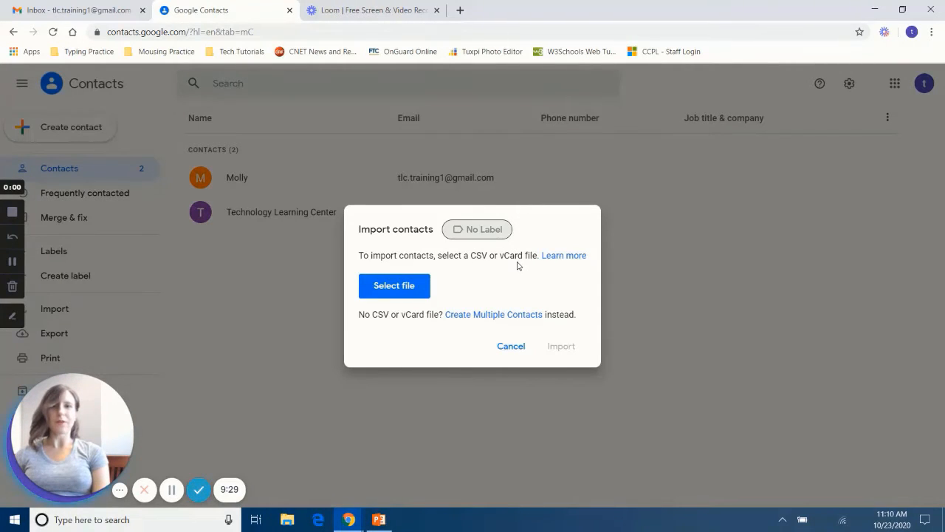
Step: Import the My Contacts.csv file from the Desktop into Google Contacts
{"action": "left_click", "coordinate": [422, 293]}
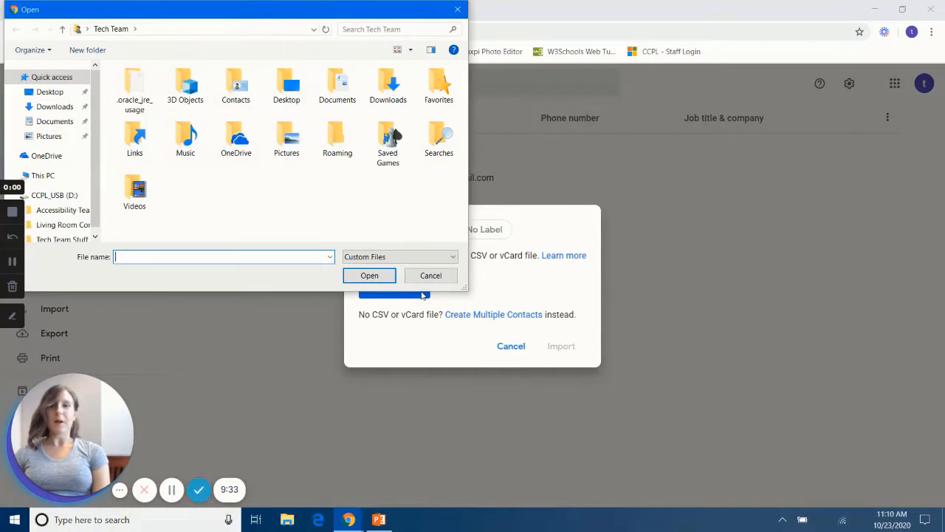
{"action": "left_click", "coordinate": [50, 94]}
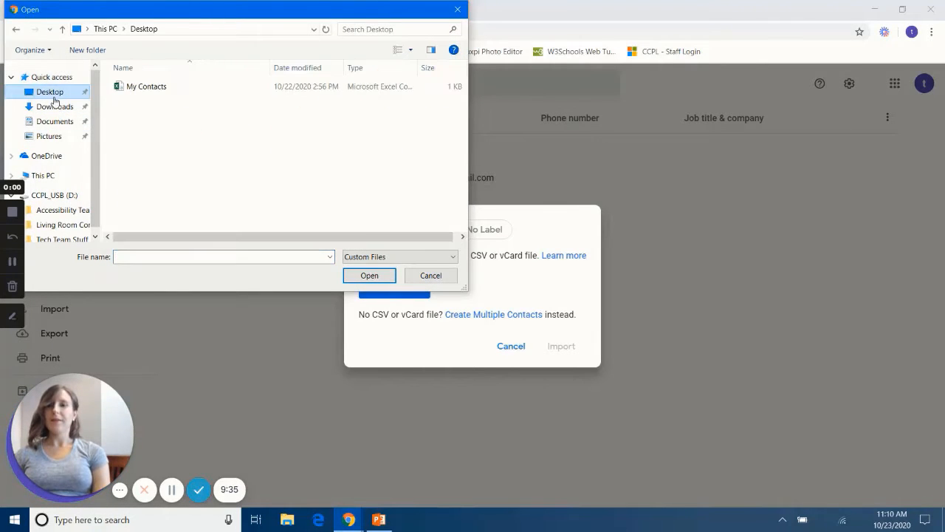
{"action": "left_click", "coordinate": [153, 94]}
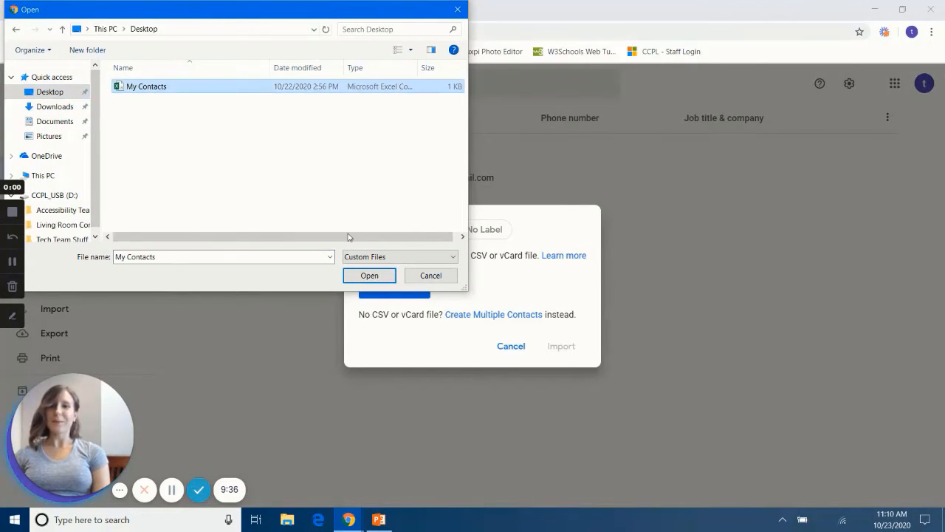
{"action": "left_click", "coordinate": [367, 275]}
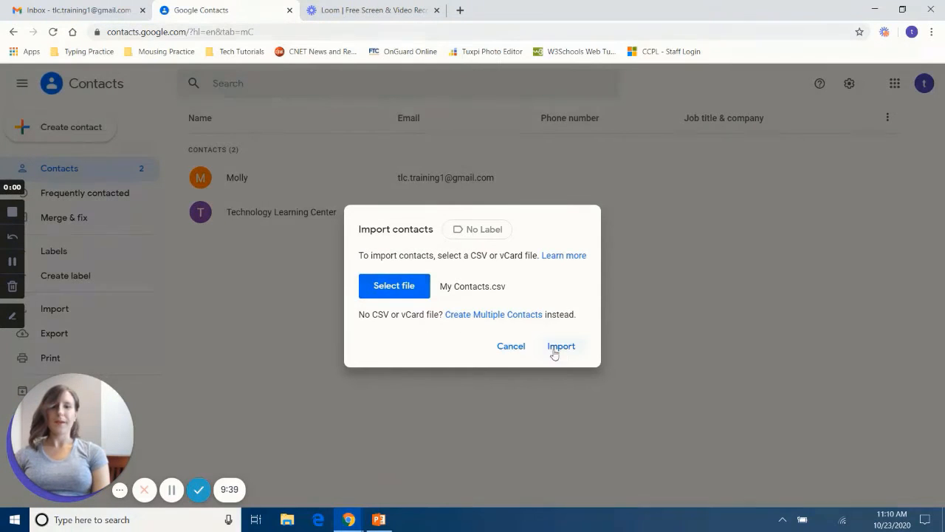
{"action": "left_click", "coordinate": [563, 347]}
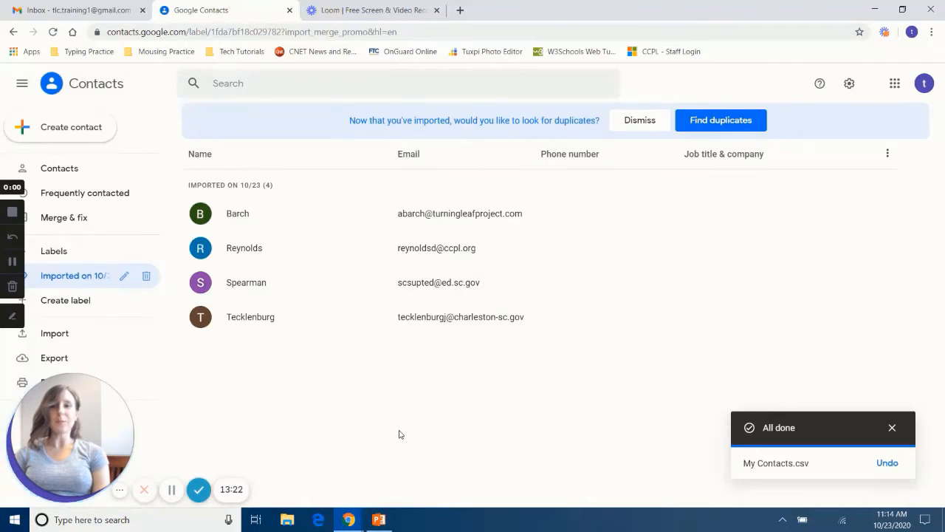
Step: Start a single new contact from the Create contact menu
{"action": "left_click", "coordinate": [87, 135]}
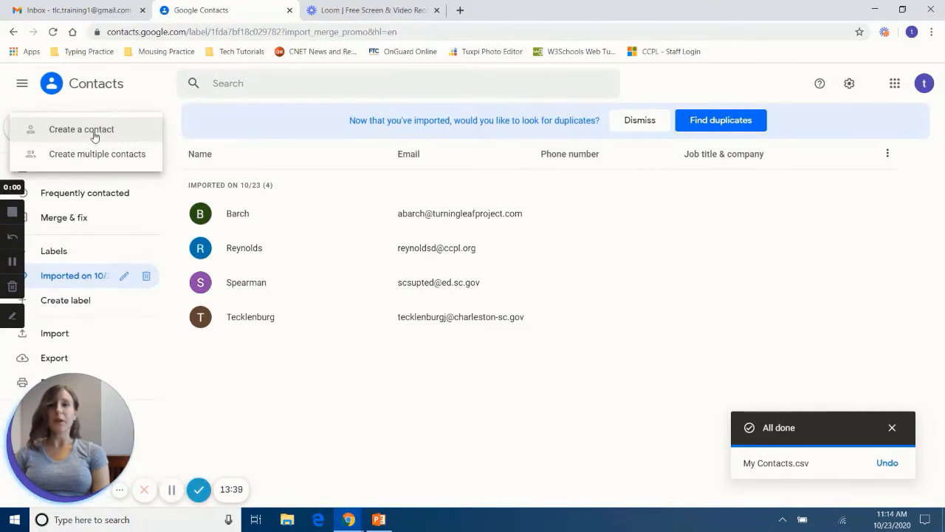
{"action": "left_click", "coordinate": [138, 137]}
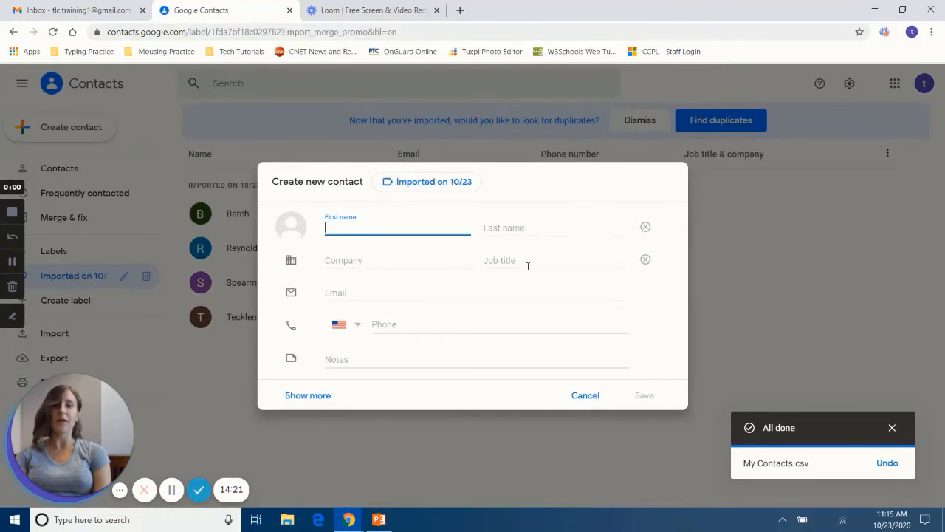
Step: Set the new contact's department to Tech Team and company to Charleston County Public Library
{"action": "left_click", "coordinate": [316, 396]}
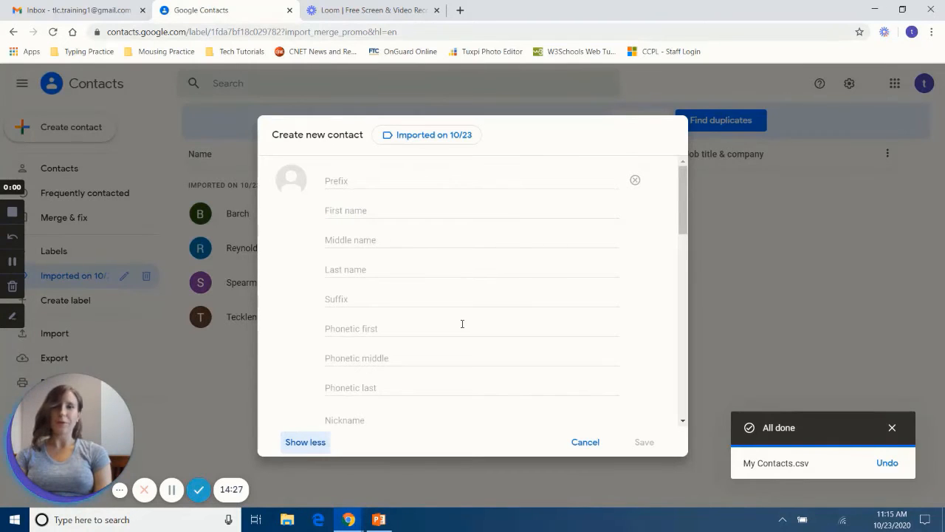
{"action": "scroll", "coordinate": [463, 323], "scroll_direction": "down", "scroll_amount": 3}
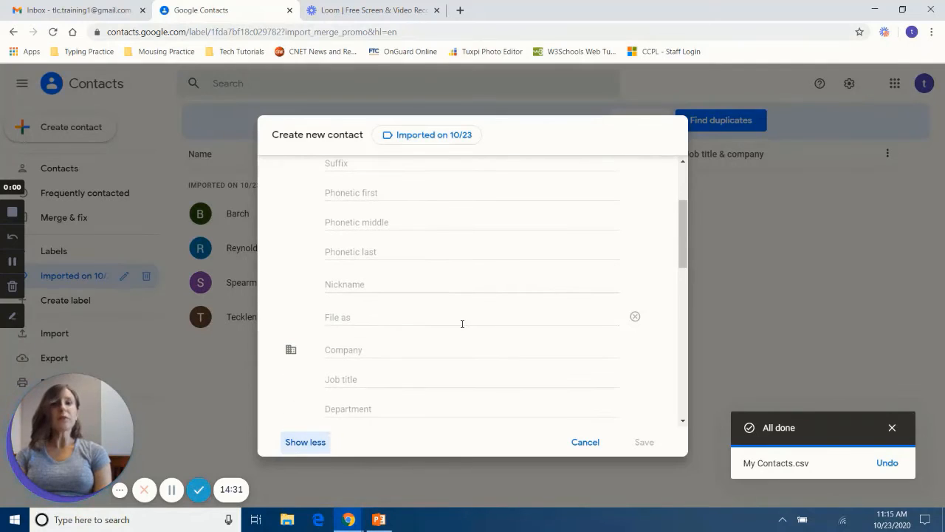
{"action": "scroll", "coordinate": [462, 324], "scroll_direction": "down", "scroll_amount": 1}
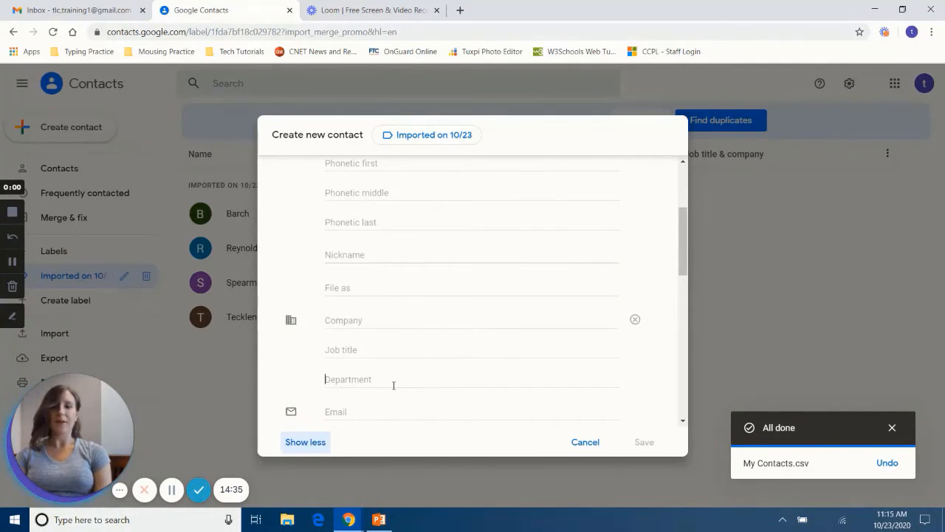
{"action": "left_click", "coordinate": [394, 384]}
{"action": "type", "text": "Tech TEa"}
{"action": "key", "text": "BackSpace"}
{"action": "key", "text": "BackSpace"}
{"action": "type", "text": "eam"}
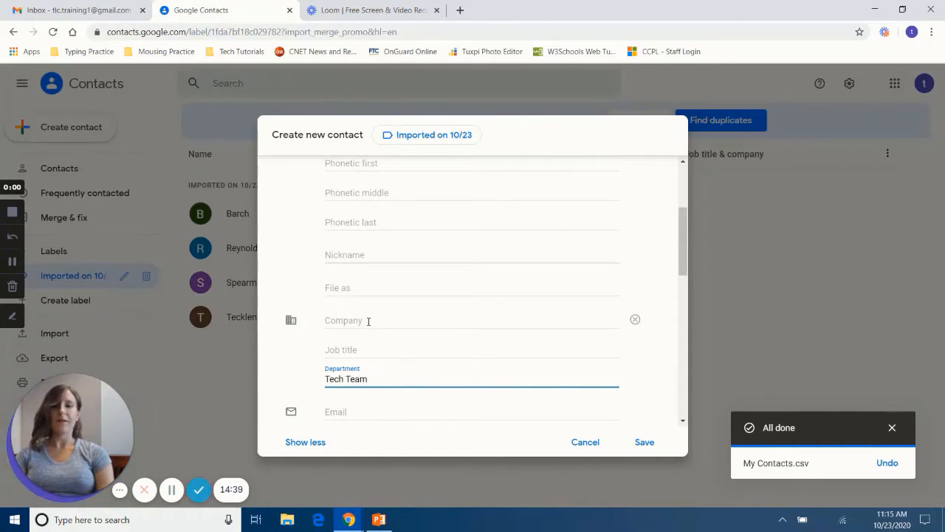
{"action": "left_click", "coordinate": [369, 322]}
{"action": "type", "text": "Charleston County Public Library"}
Step: Add the Tech Team's e-mail address and phone number, then save the contact
{"action": "scroll", "coordinate": [369, 322], "scroll_direction": "down", "scroll_amount": 3}
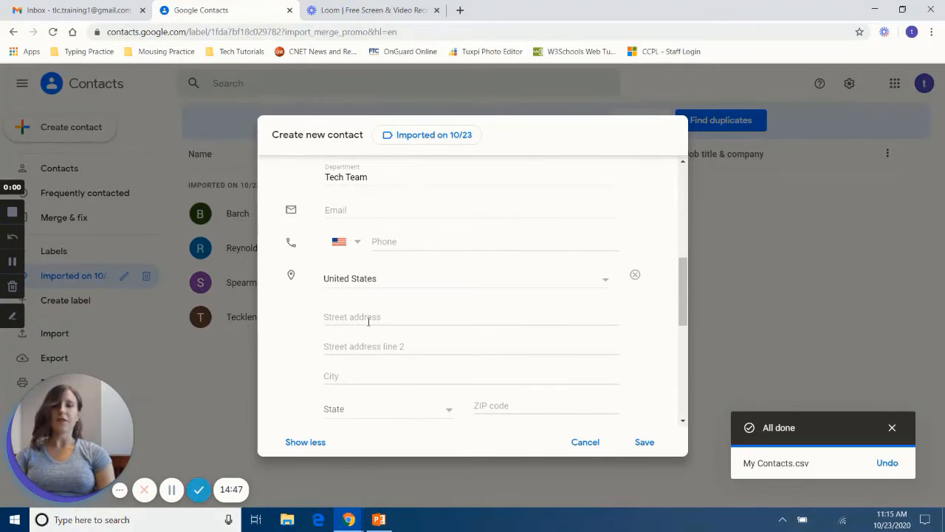
{"action": "left_click", "coordinate": [364, 214]}
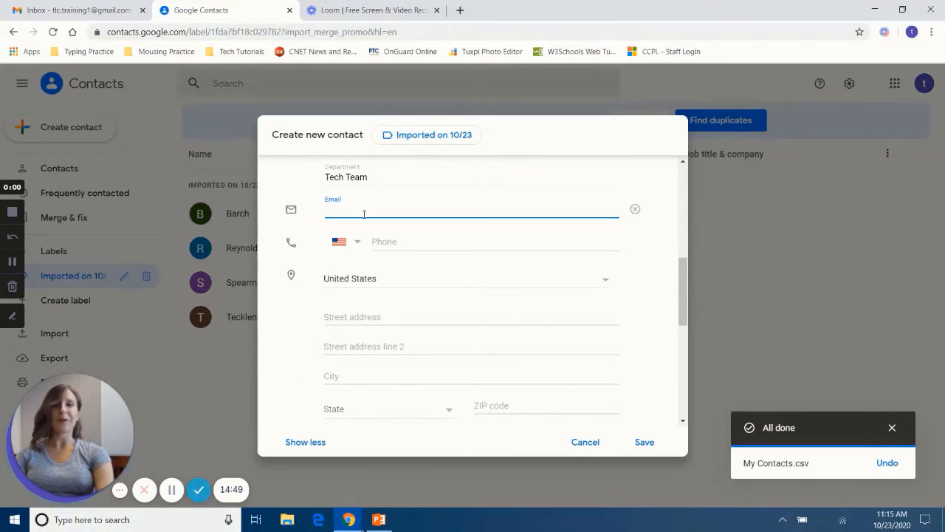
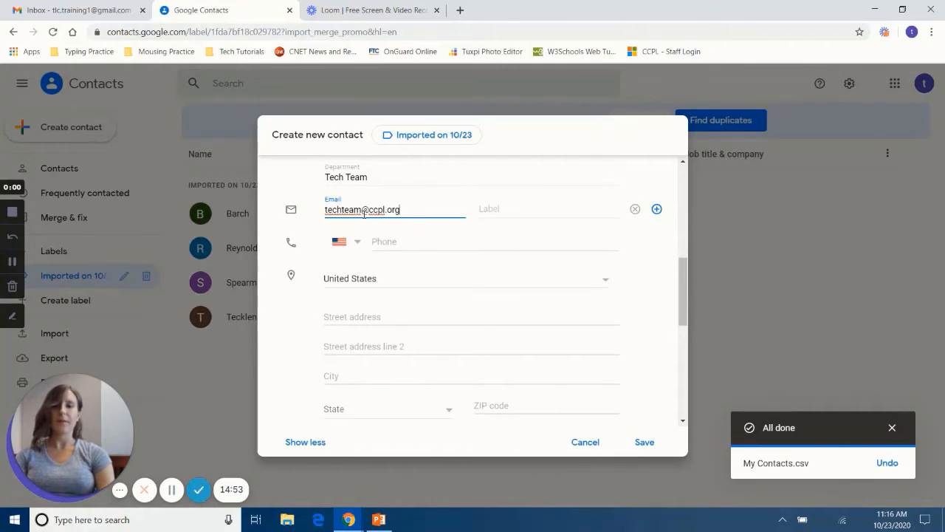
{"action": "left_click", "coordinate": [392, 243]}
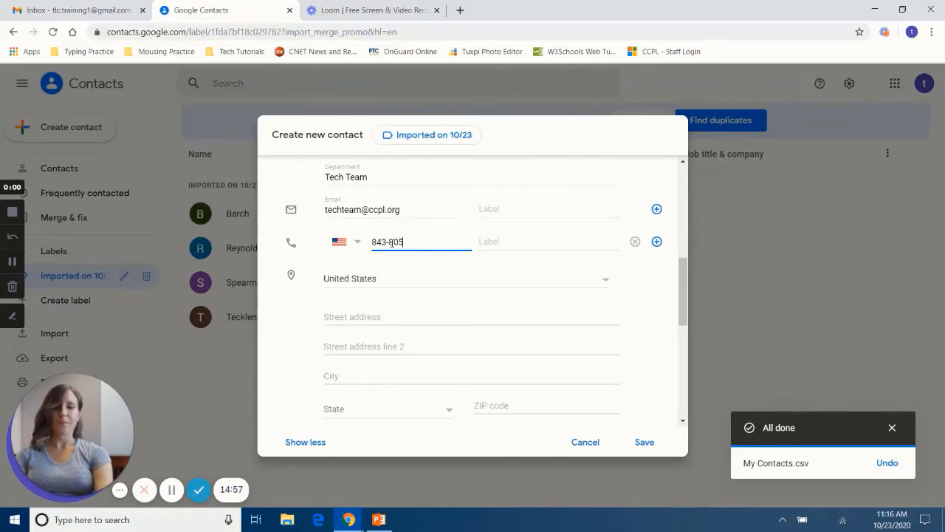
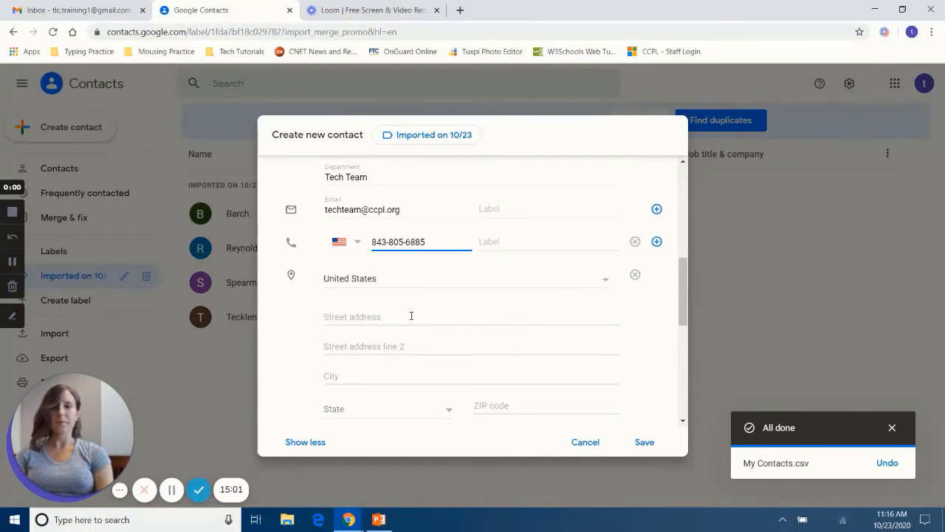
{"action": "scroll", "coordinate": [411, 316], "scroll_direction": "down", "scroll_amount": 2}
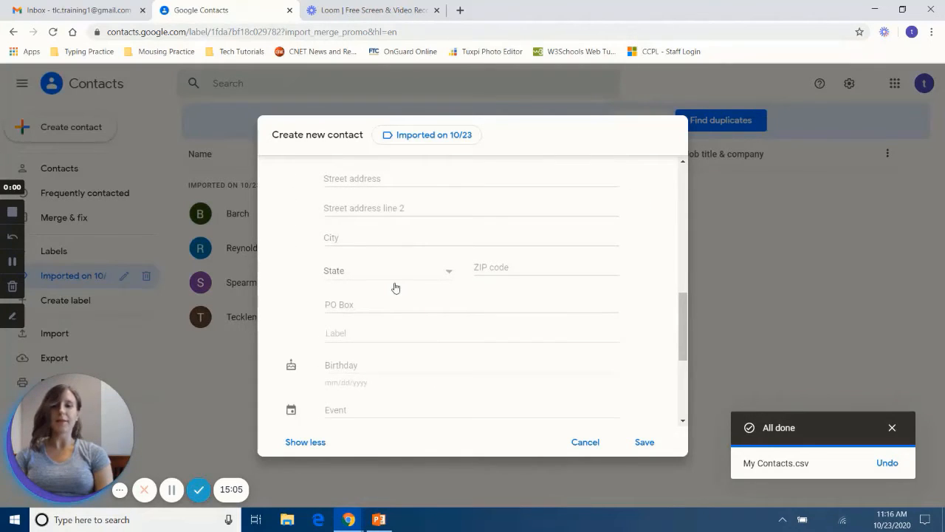
{"action": "scroll", "coordinate": [395, 287], "scroll_direction": "down", "scroll_amount": 2}
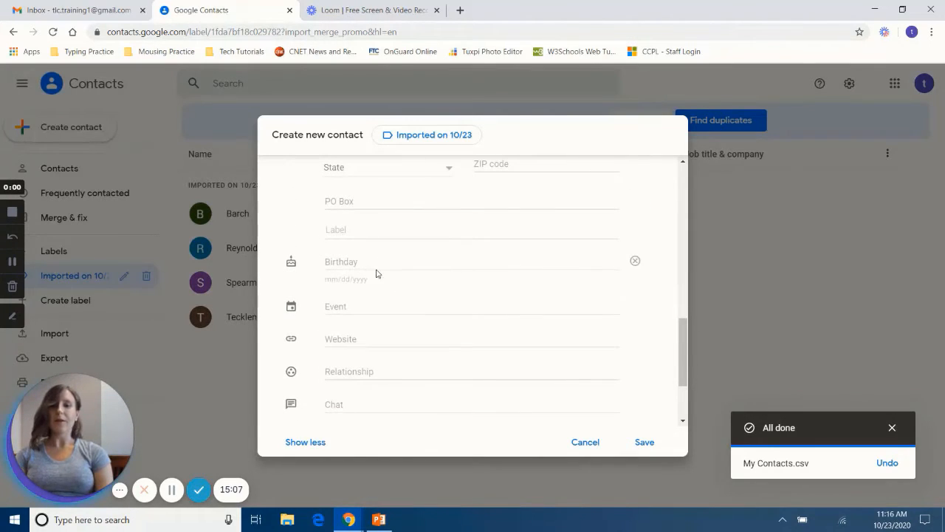
{"action": "scroll", "coordinate": [376, 273], "scroll_direction": "down", "scroll_amount": 1}
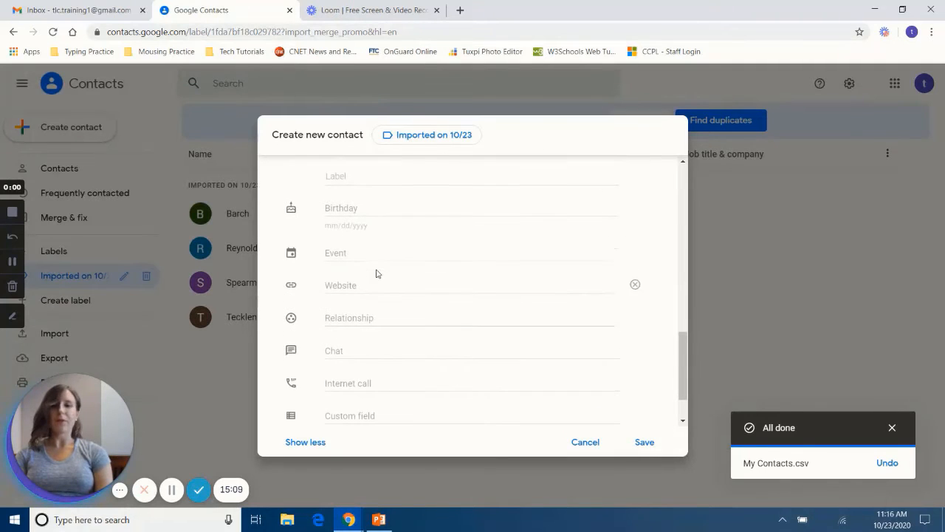
{"action": "scroll", "coordinate": [364, 340], "scroll_direction": "down", "scroll_amount": 1}
{"action": "scroll", "coordinate": [365, 340], "scroll_direction": "down", "scroll_amount": 1}
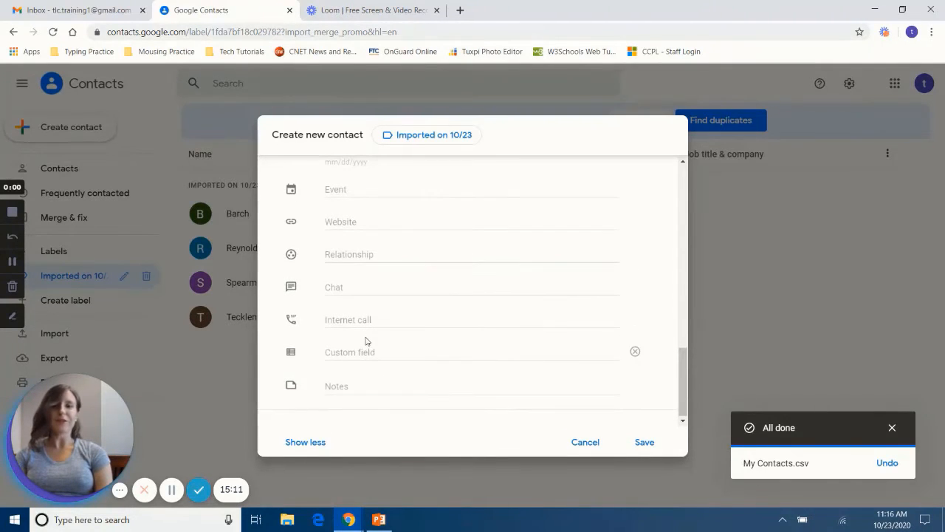
{"action": "left_click", "coordinate": [378, 350]}
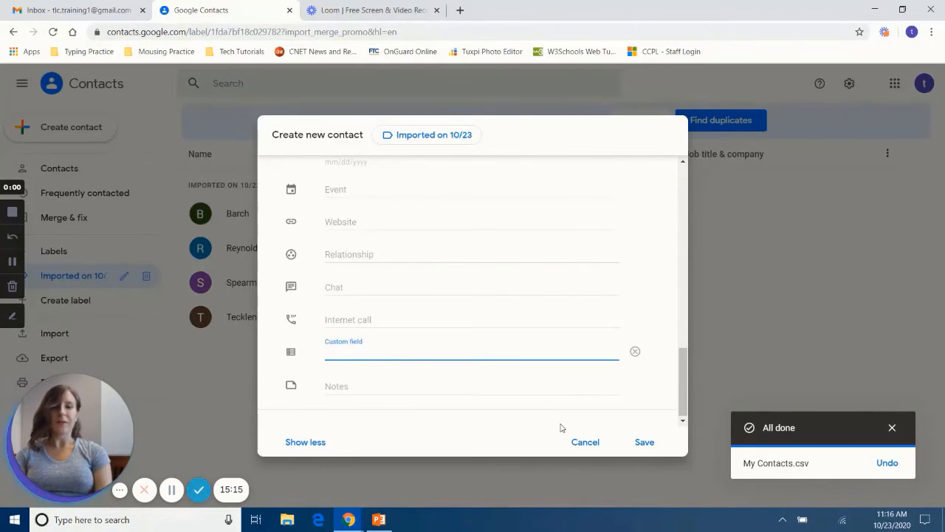
{"action": "left_click", "coordinate": [644, 443]}
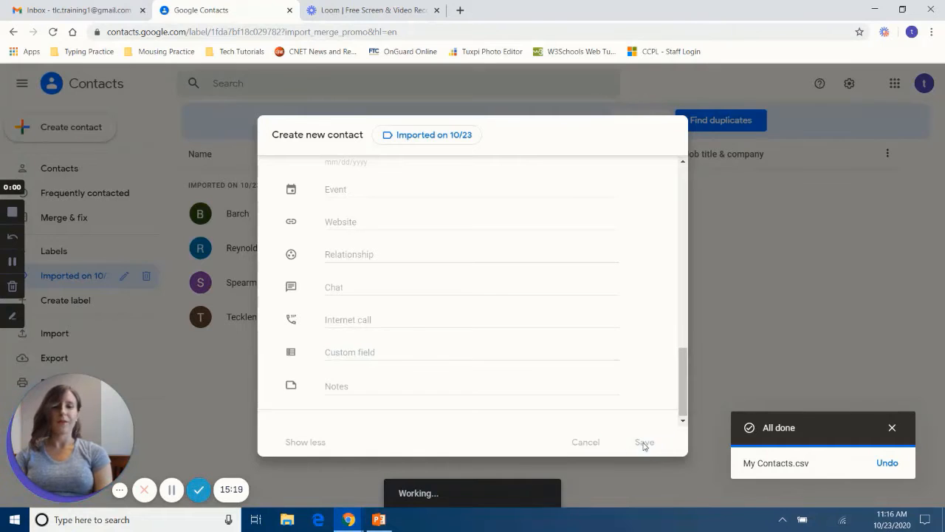
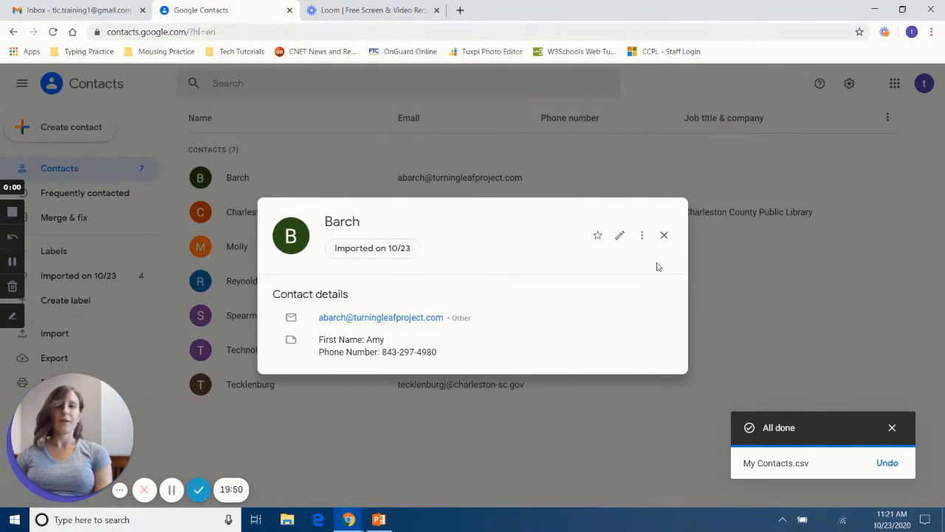
Step: Close the imported contact's card, open its editor from the row menu, and cancel back to the seven-contact list
{"action": "left_click", "coordinate": [663, 237]}
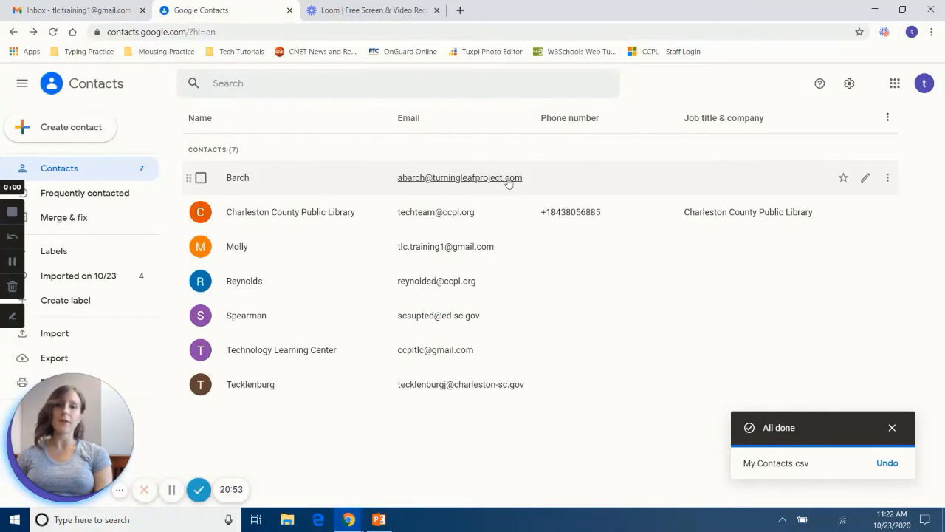
{"action": "left_click", "coordinate": [888, 182]}
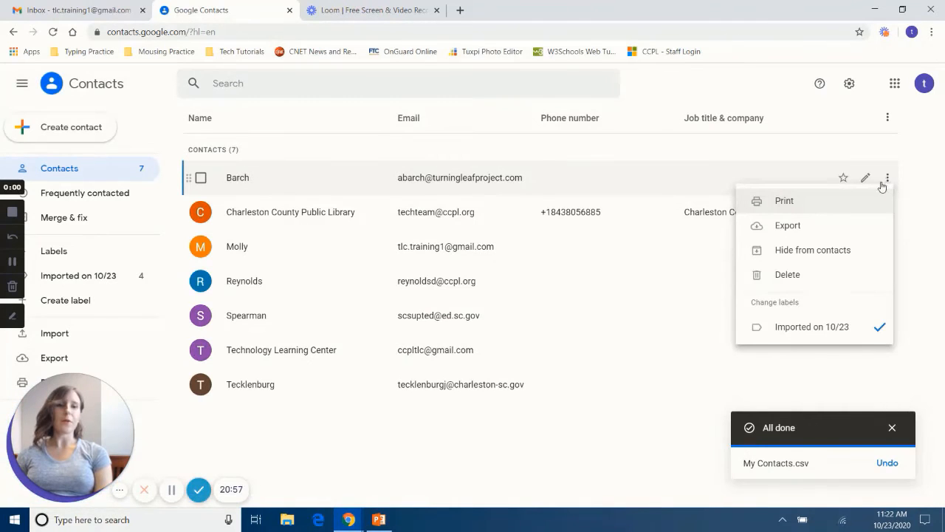
{"action": "left_click", "coordinate": [867, 180]}
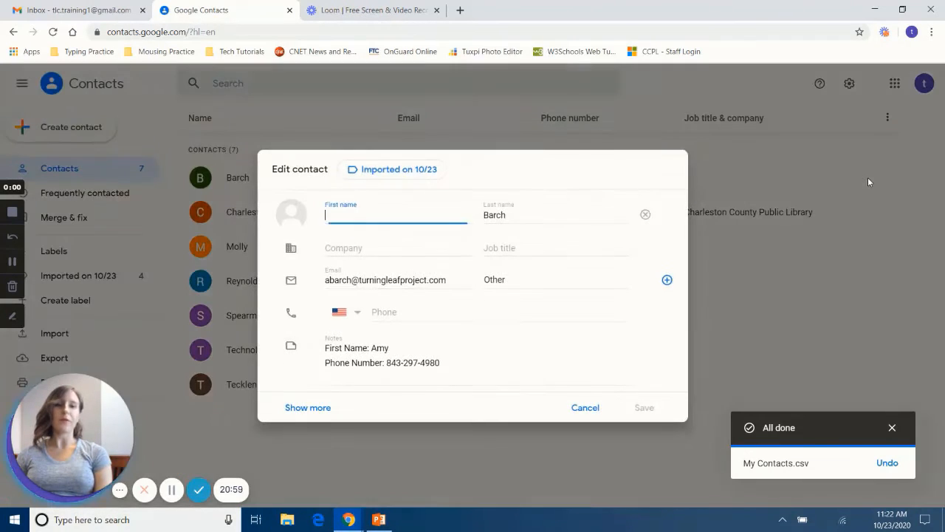
{"action": "left_click", "coordinate": [588, 410]}
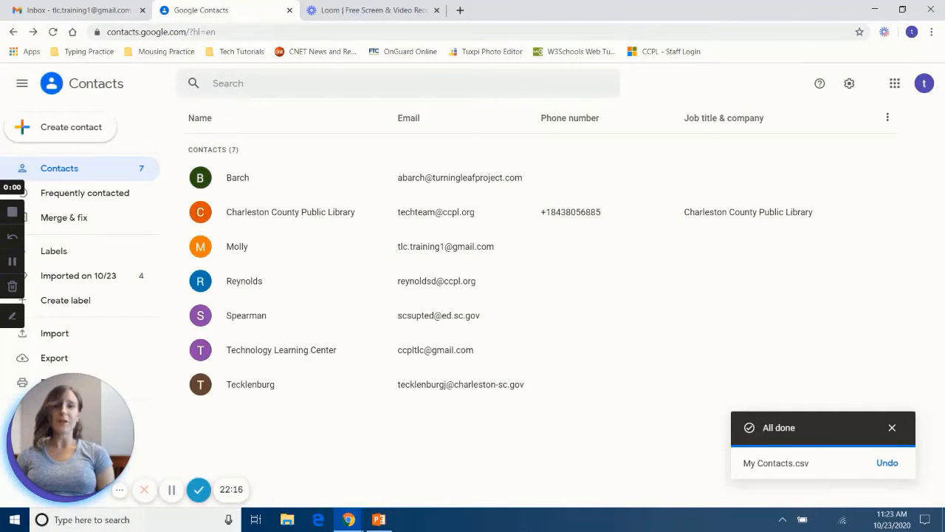
Step: Complete the imported contact's first name, company Turning Leaf Project and phone from its notes, then save
{"action": "left_click", "coordinate": [242, 179]}
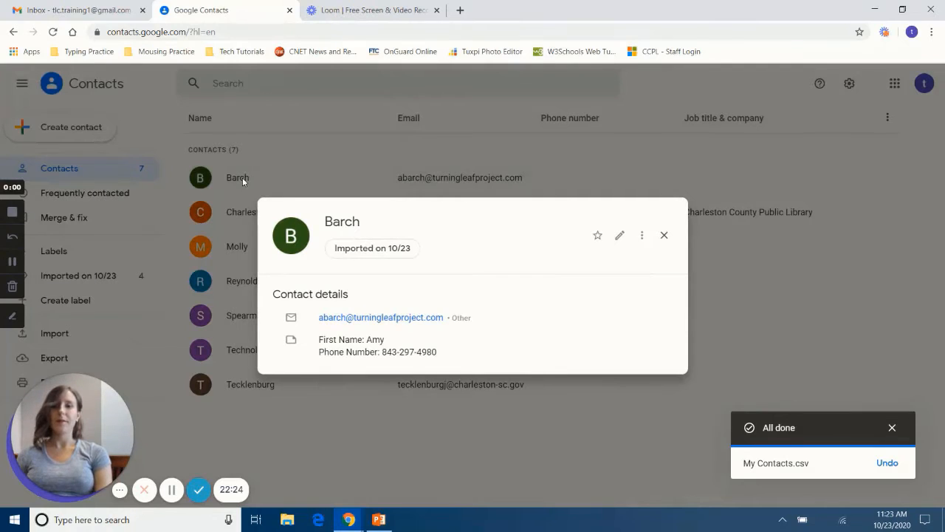
{"action": "left_click", "coordinate": [621, 237]}
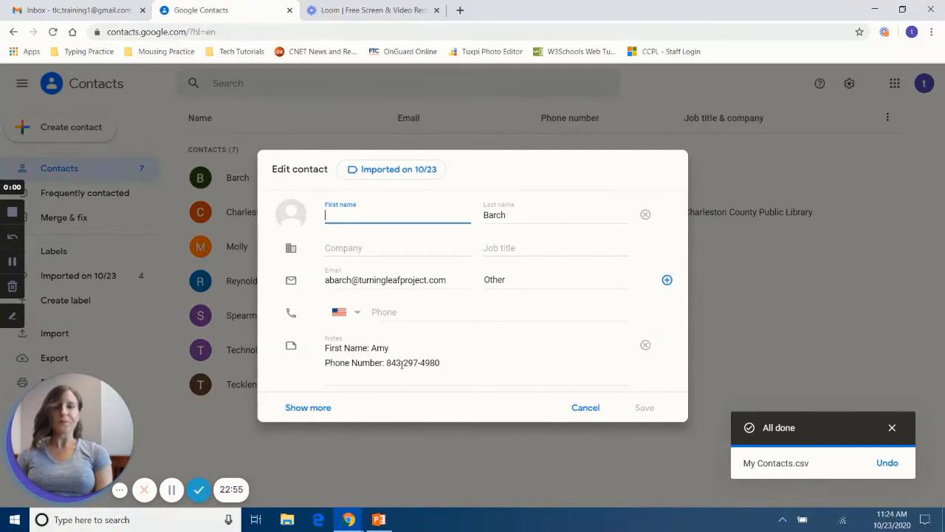
{"action": "type", "text": "Amy"}
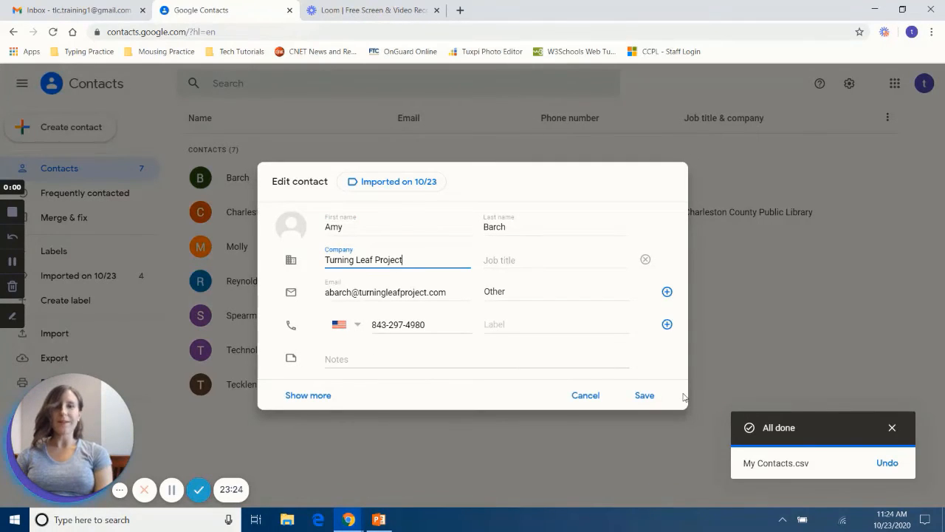
{"action": "left_click", "coordinate": [643, 396]}
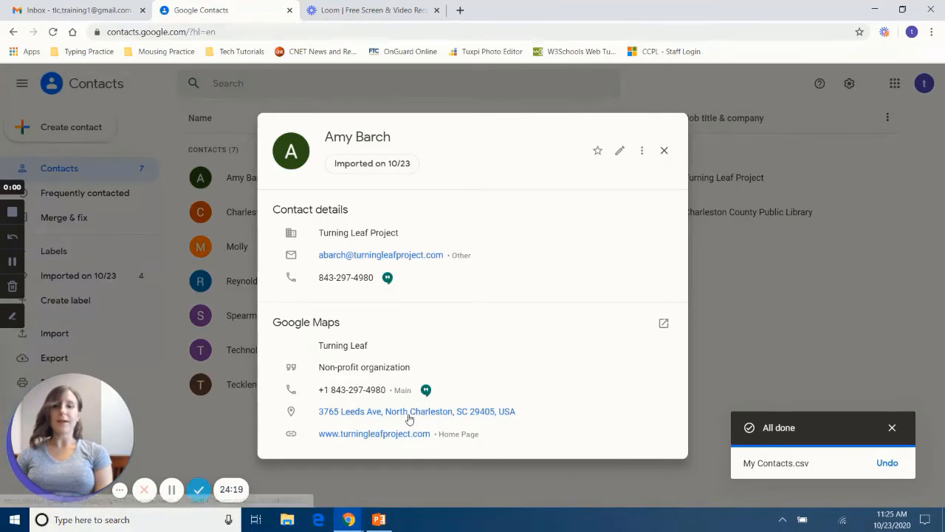
Step: Close the completed contact's details card
{"action": "left_click", "coordinate": [664, 150]}
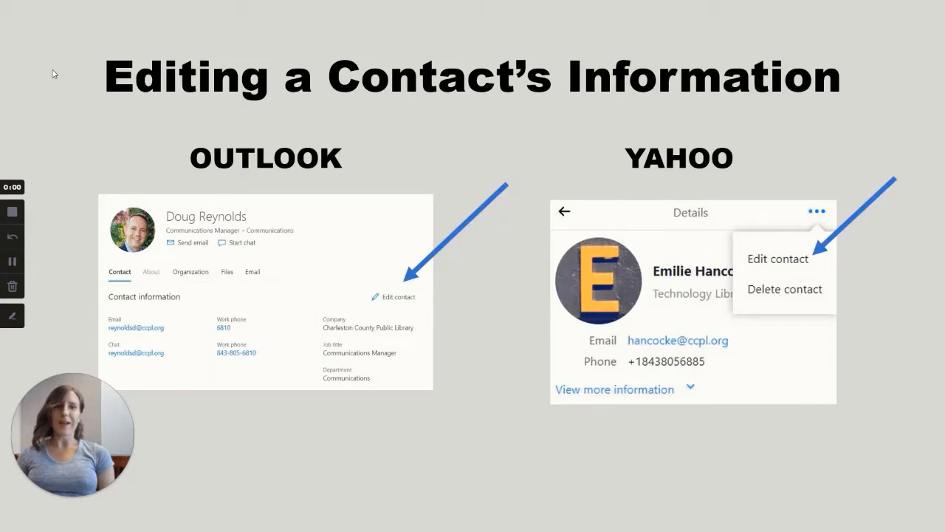
Step: Advance the slideshow to the Merging Contacts slide
{"action": "left_click", "coordinate": [53, 70]}
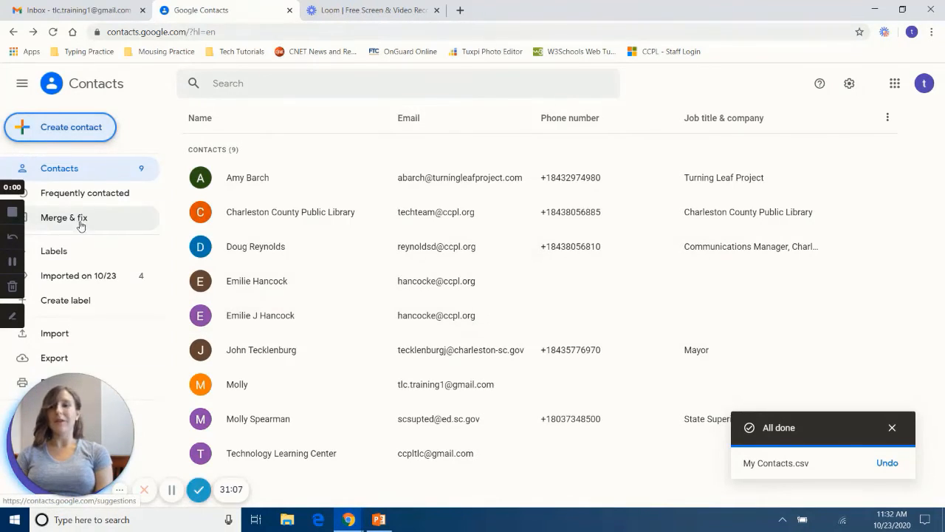
Step: Merge the two duplicate entries from the Merge & fix suggestions, then return to the eight-contact list
{"action": "left_click", "coordinate": [116, 226]}
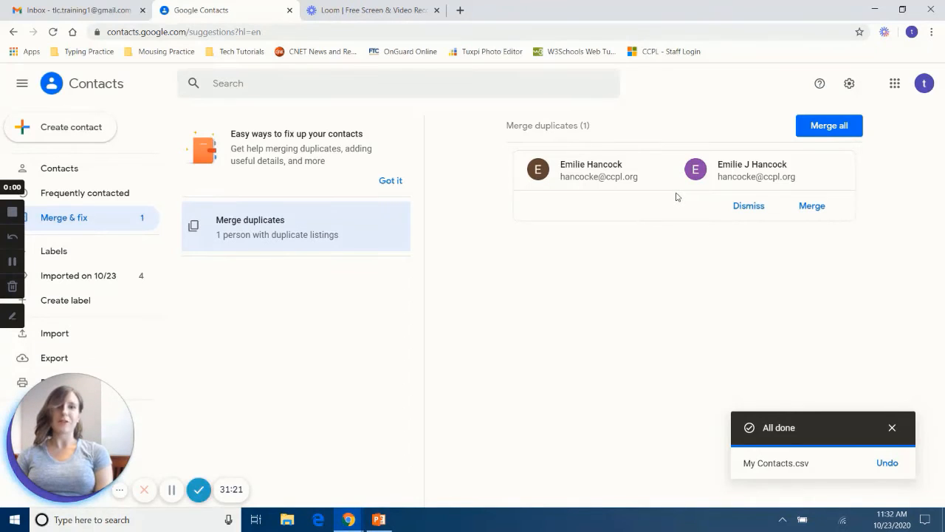
{"action": "left_click", "coordinate": [828, 209]}
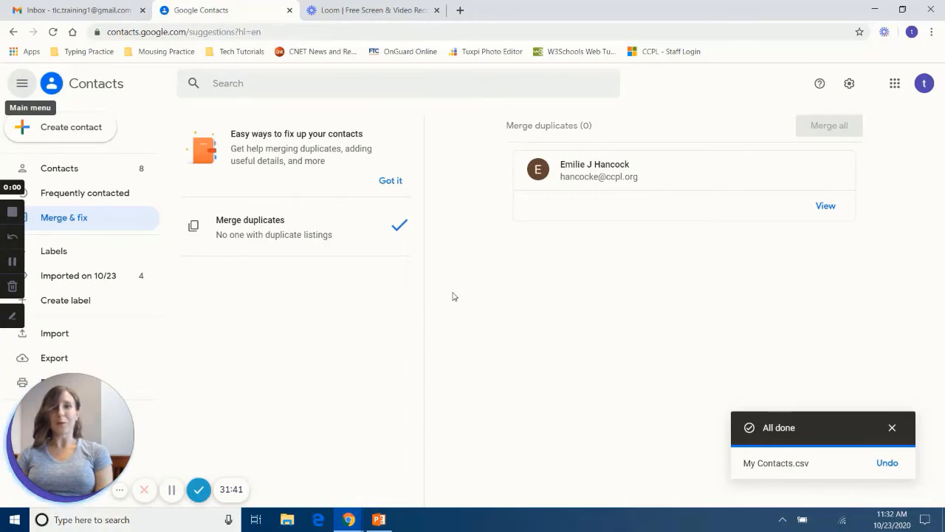
{"action": "left_click", "coordinate": [118, 172]}
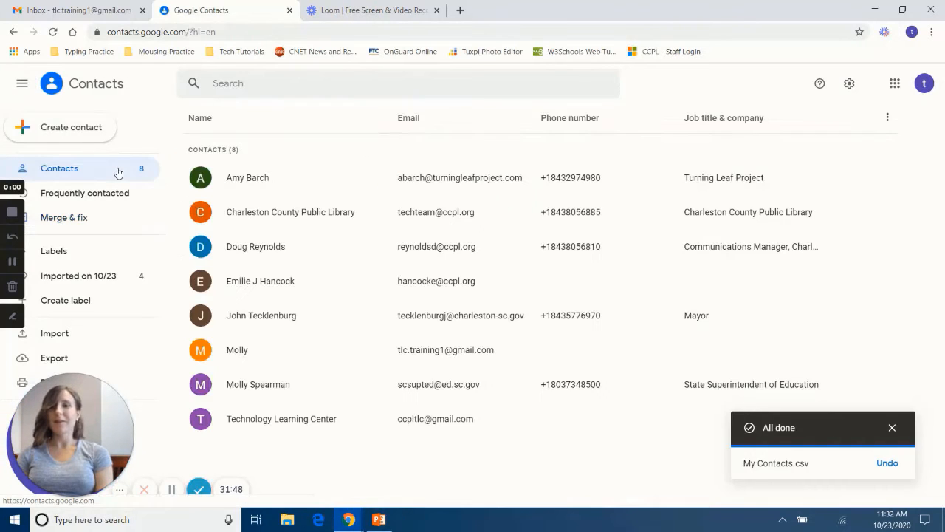
{"action": "left_click", "coordinate": [201, 214]}
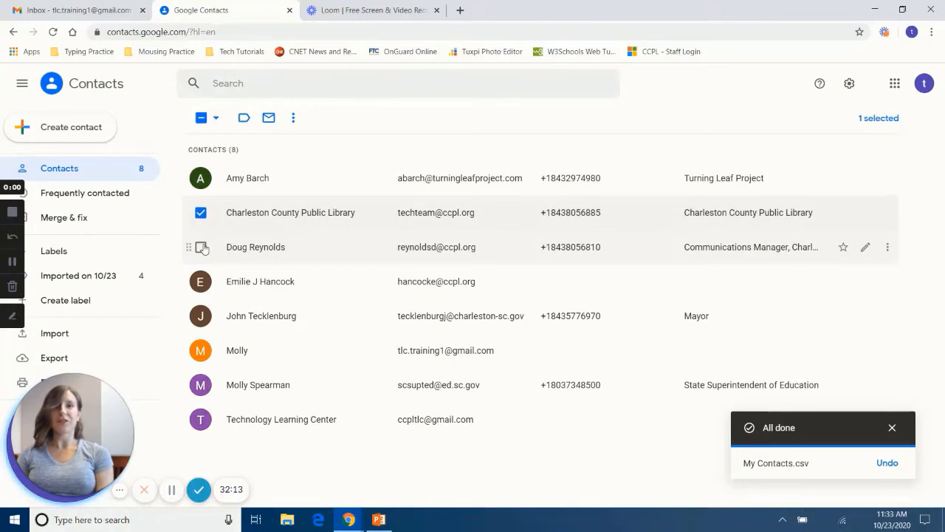
{"action": "left_click", "coordinate": [201, 247]}
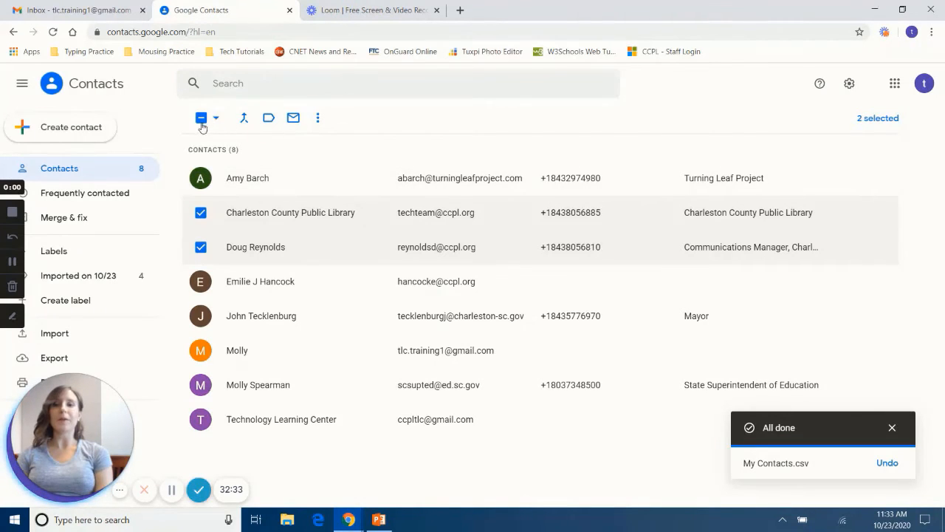
{"action": "left_click", "coordinate": [245, 118]}
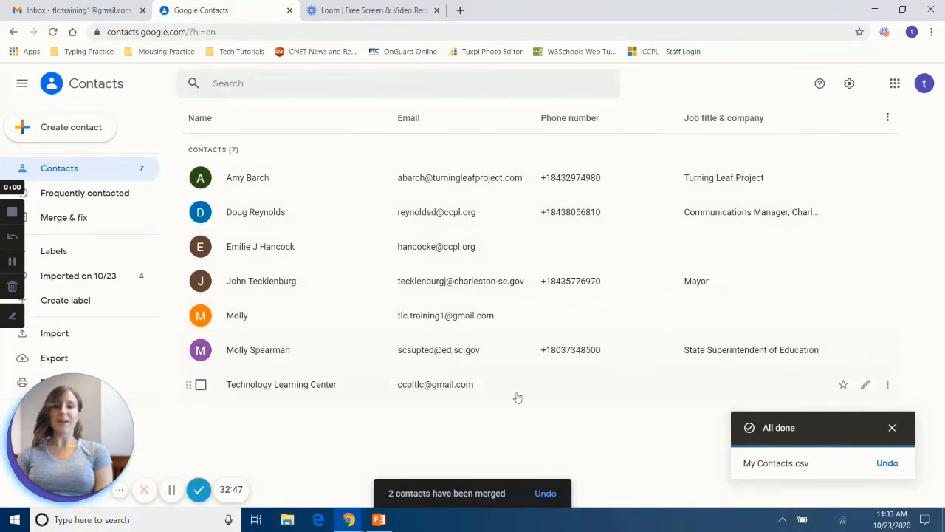
{"action": "left_click", "coordinate": [547, 493]}
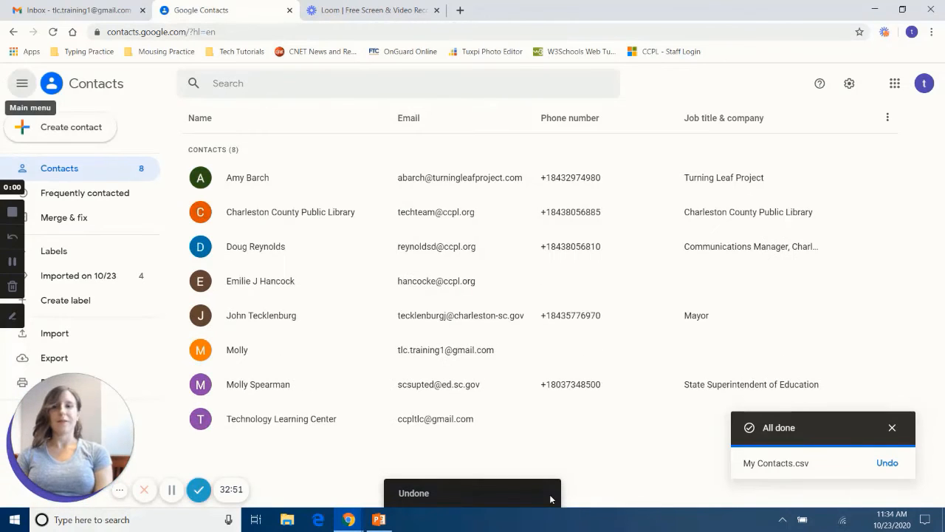